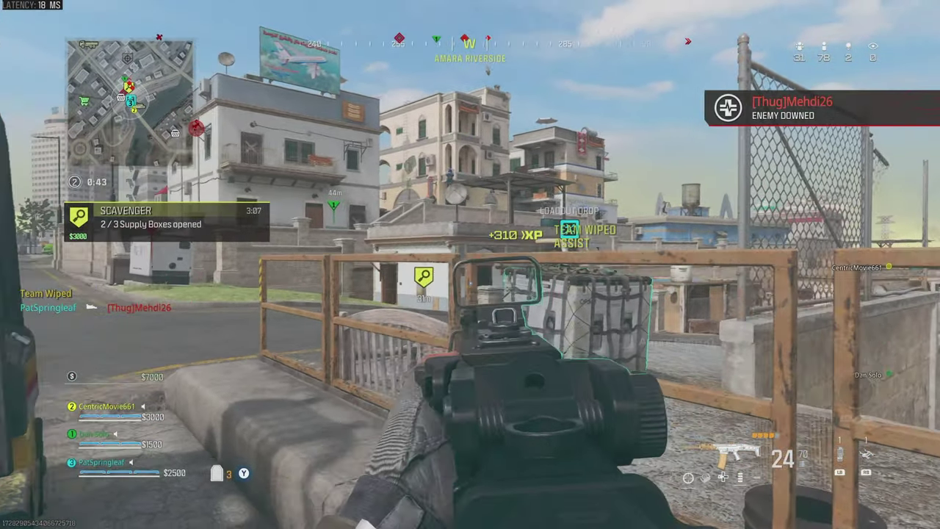
key(q)
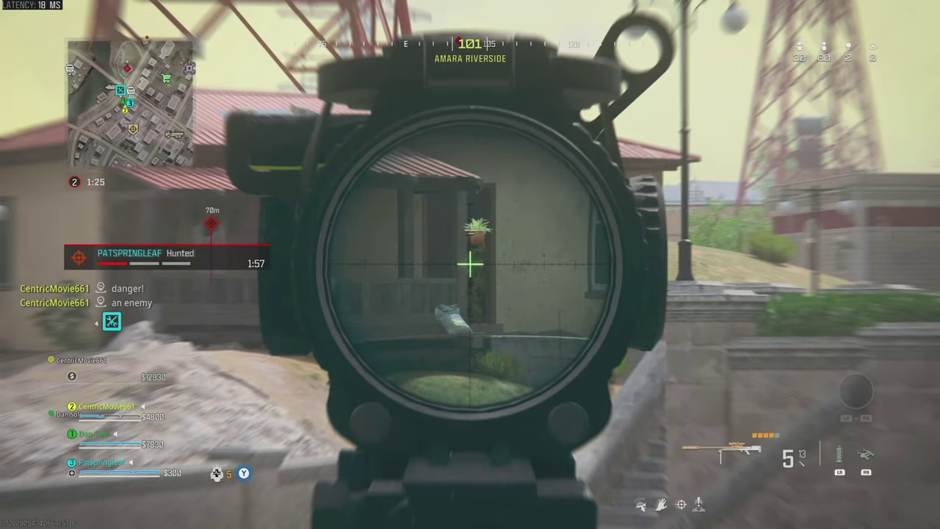
click(470, 264)
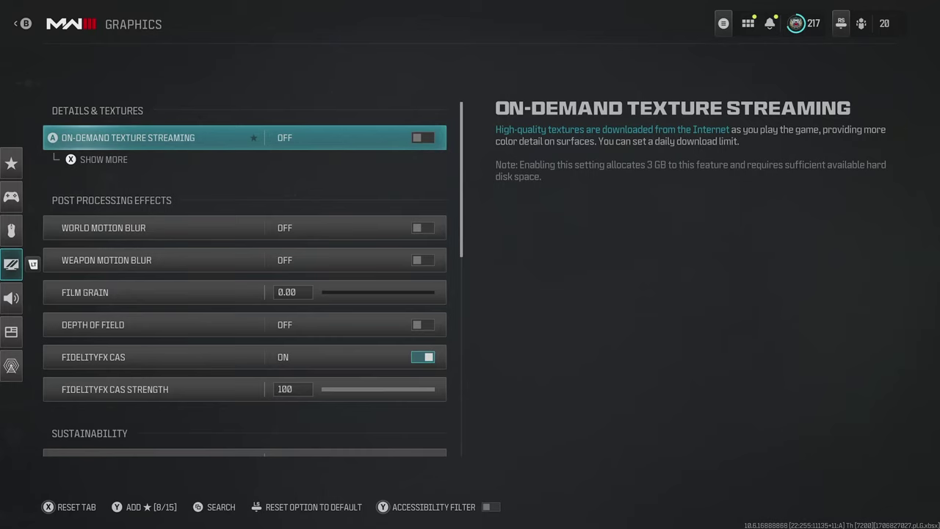
Step: Examine the post-processing settings in Graphics, from motion blur, film grain and depth of field to FidelityFX CAS and its strength
key(Down)
key(Down)
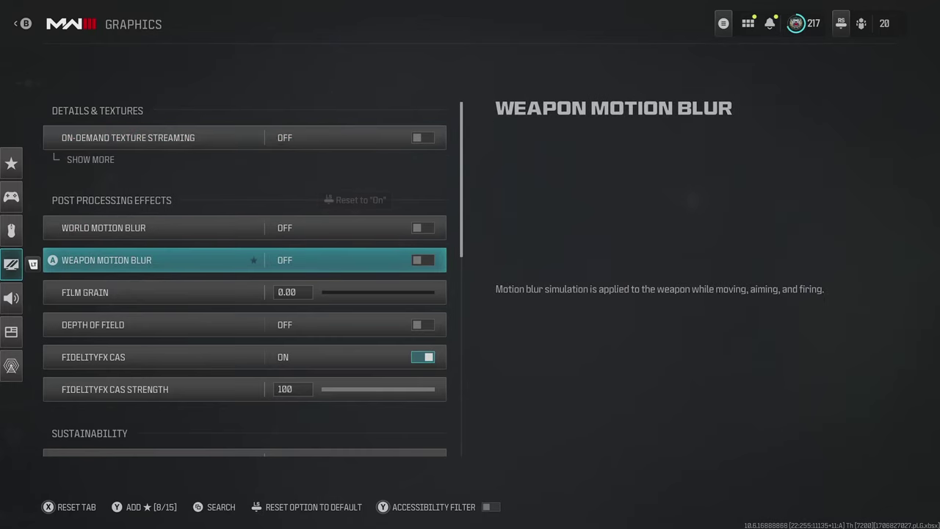
key(Down)
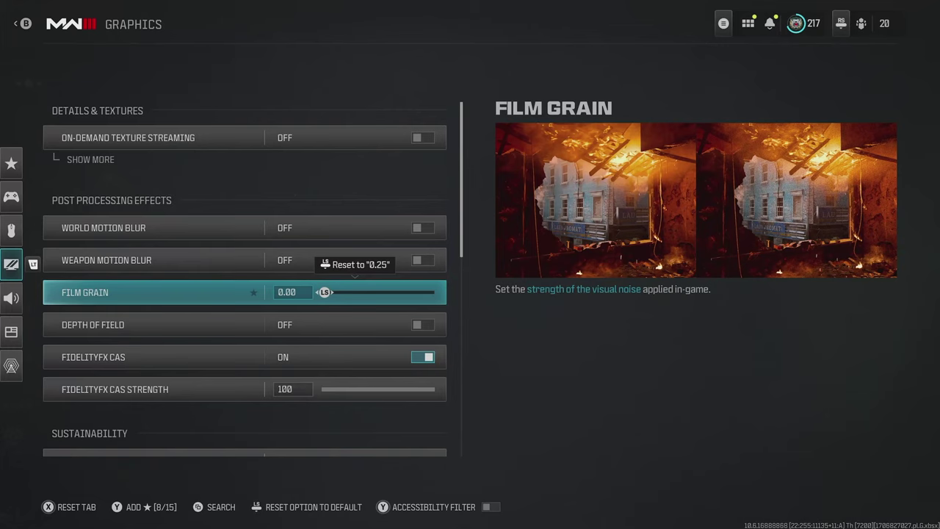
click(245, 324)
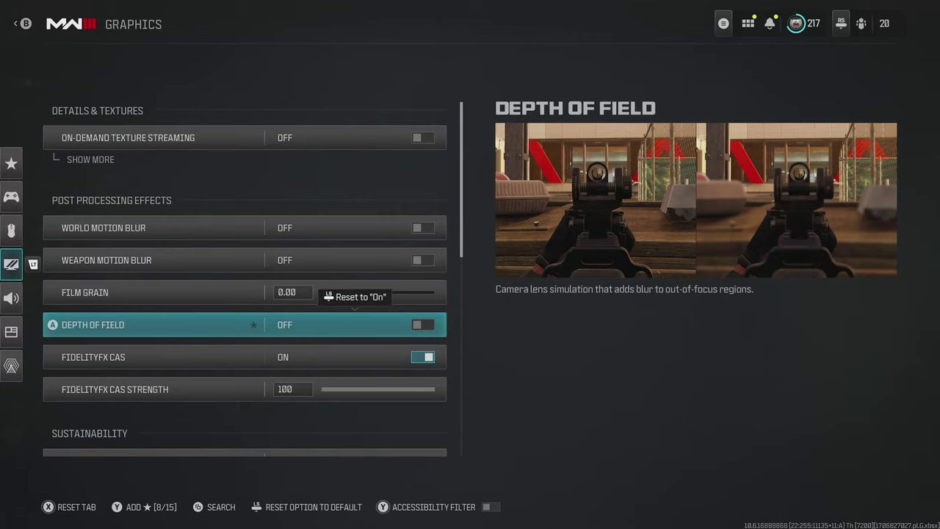
click(244, 357)
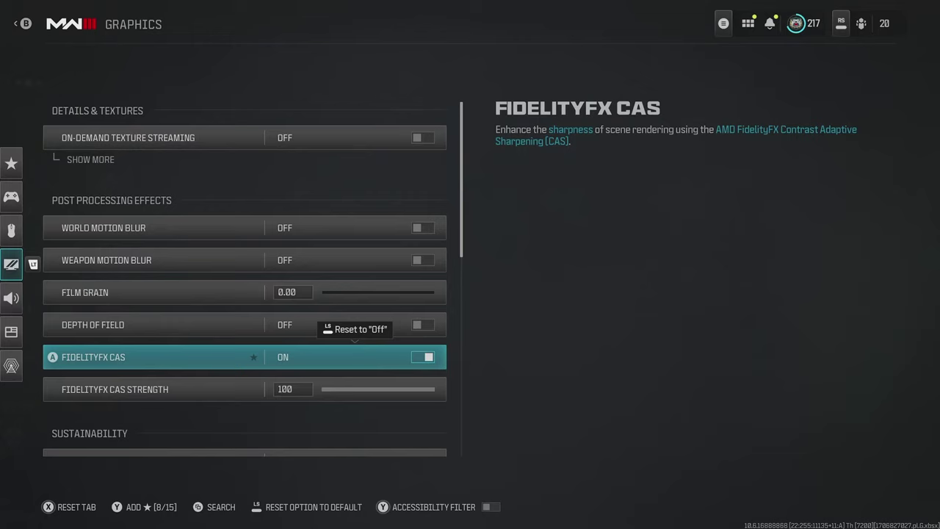
click(245, 390)
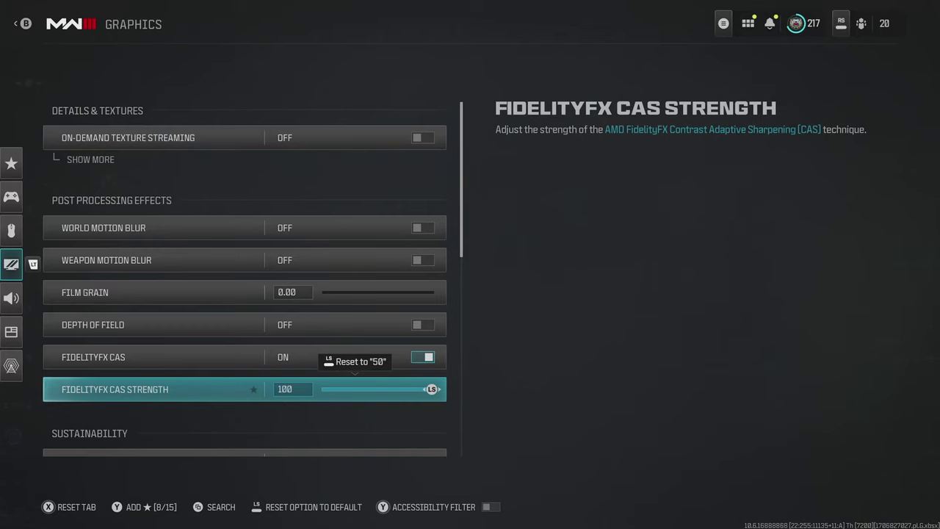
Step: Examine the view settings: 120 Hz refresh rate, field of view with its expanded ADS and weapon options, and 1st person camera movement
key(Down)
key(Down)
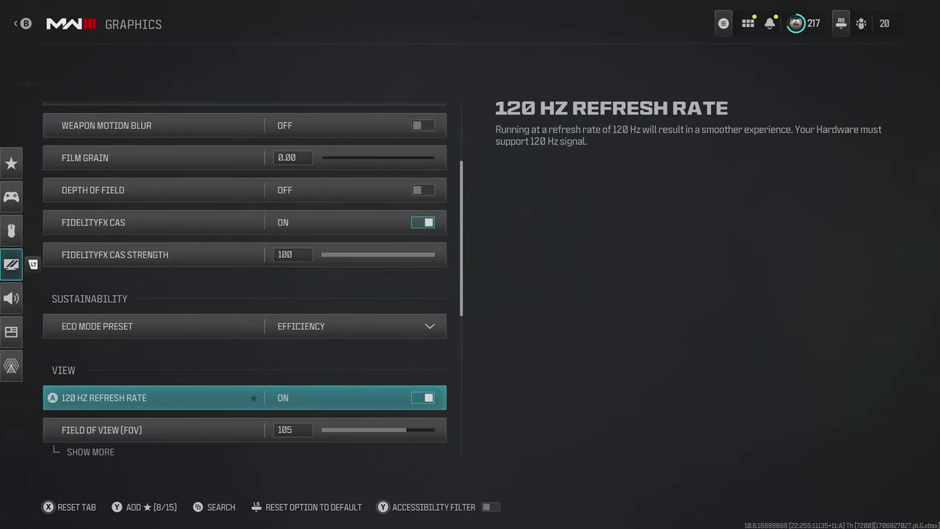
click(103, 430)
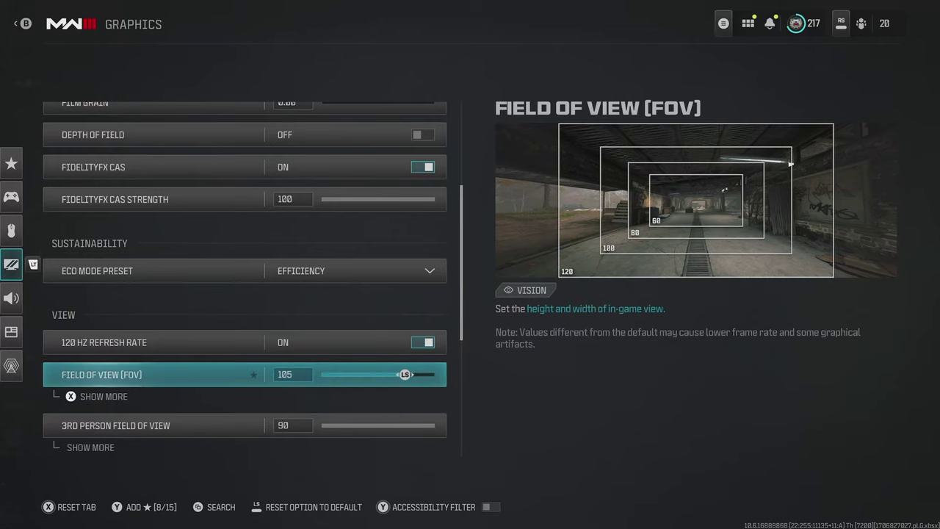
key(x)
key(Down)
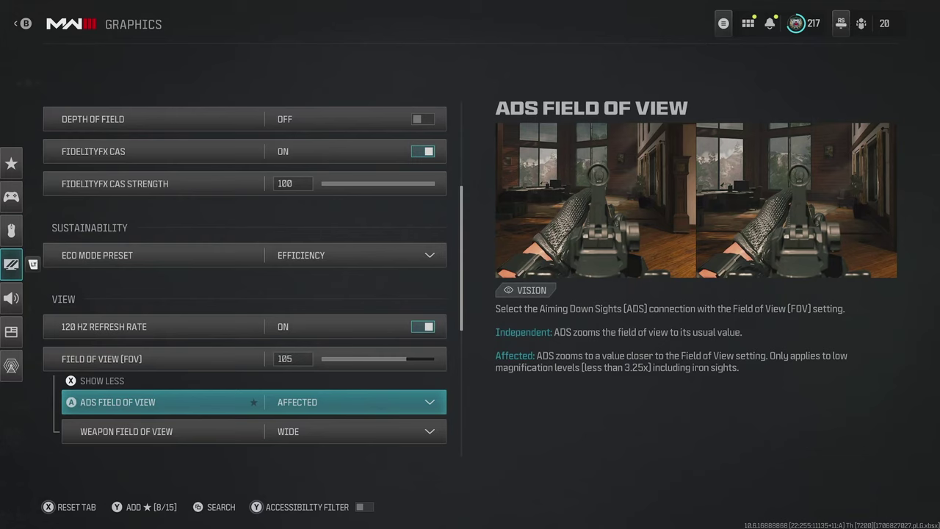
key(Down)
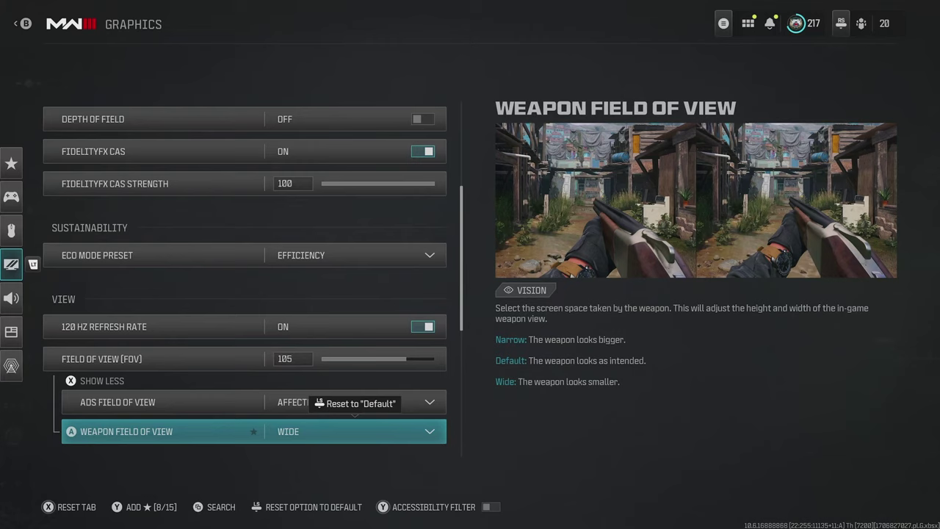
key(Down)
key(Down)
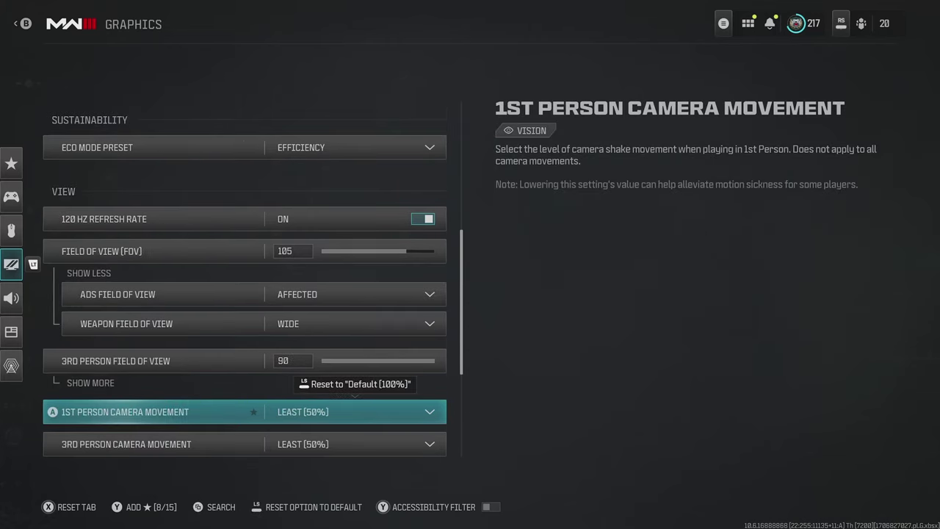
Step: Check the brightness calibration and the safe area adjustment, leaving both as they are
key(Down)
key(Down)
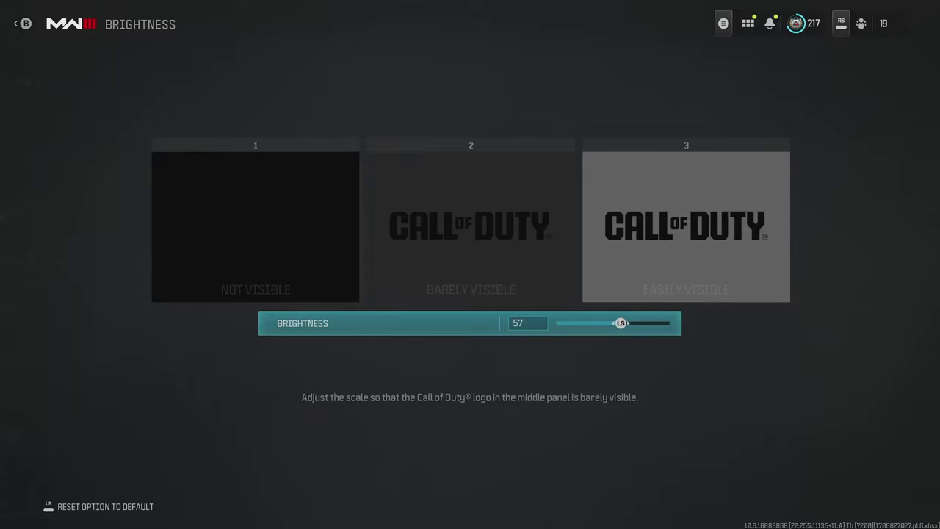
key(Return)
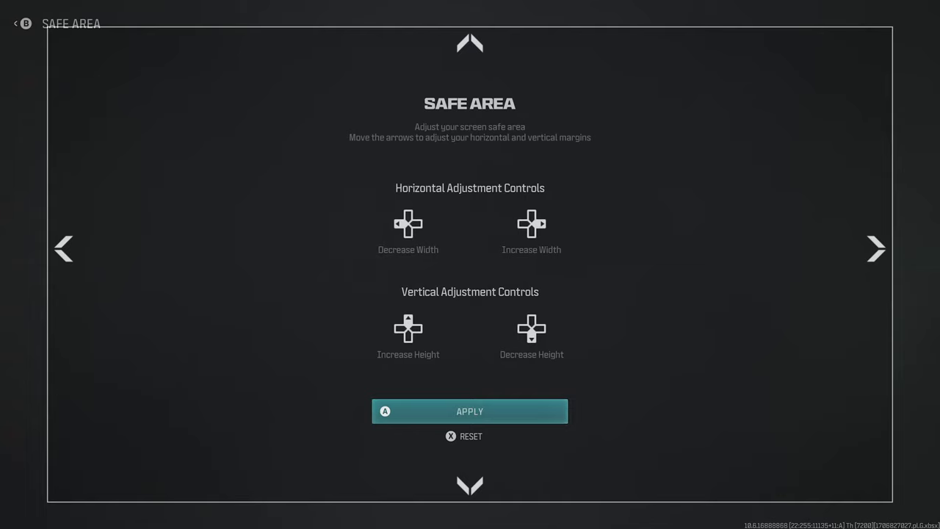
key(Escape)
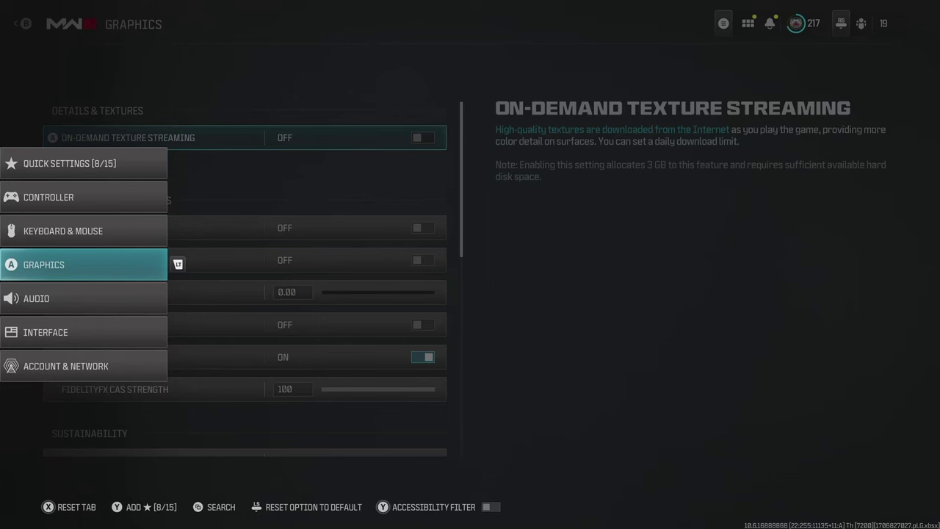
Step: Switch to the Interface settings and open the color customization options
key(Down)
key(Down)
key(Return)
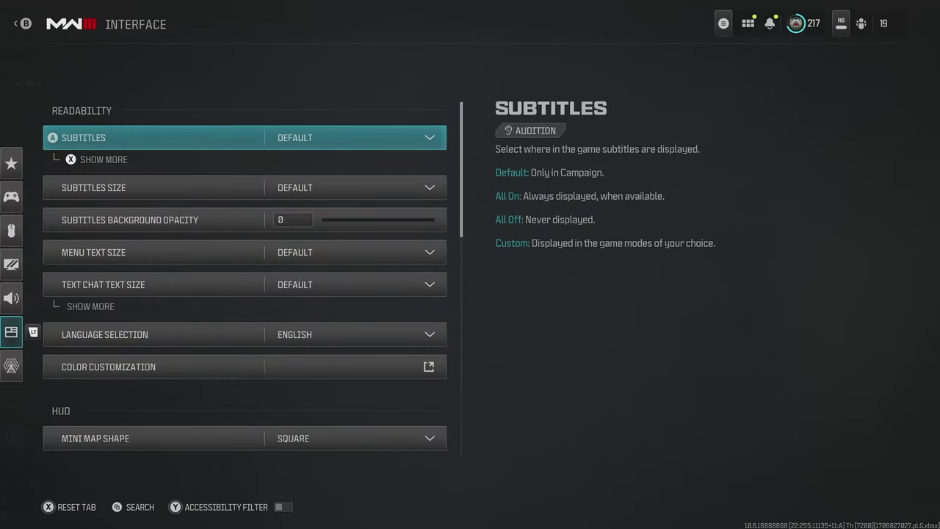
key(Down)
key(Down)
key(Down)
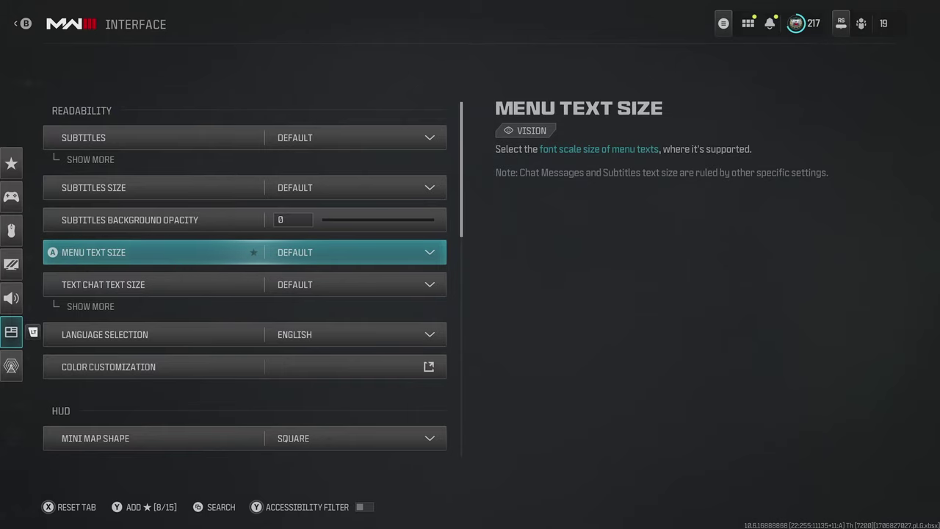
key(Down)
key(Down)
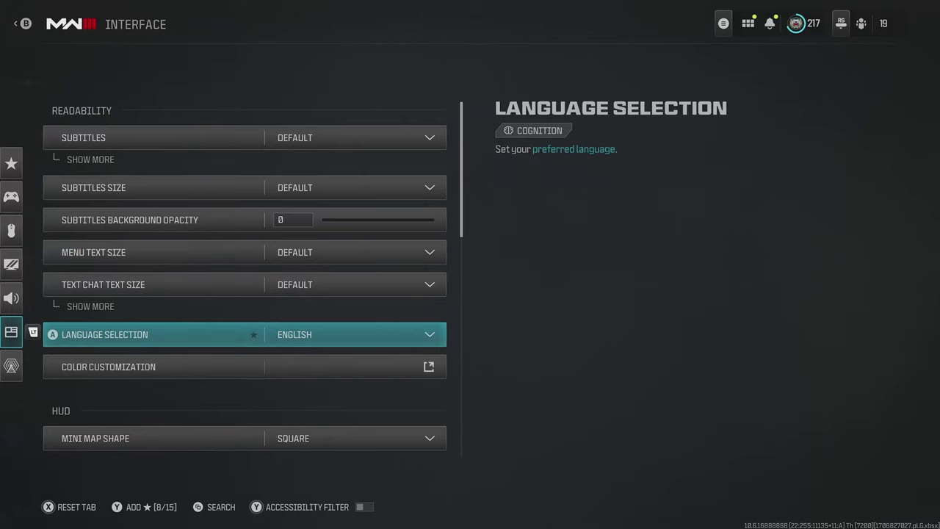
key(Down)
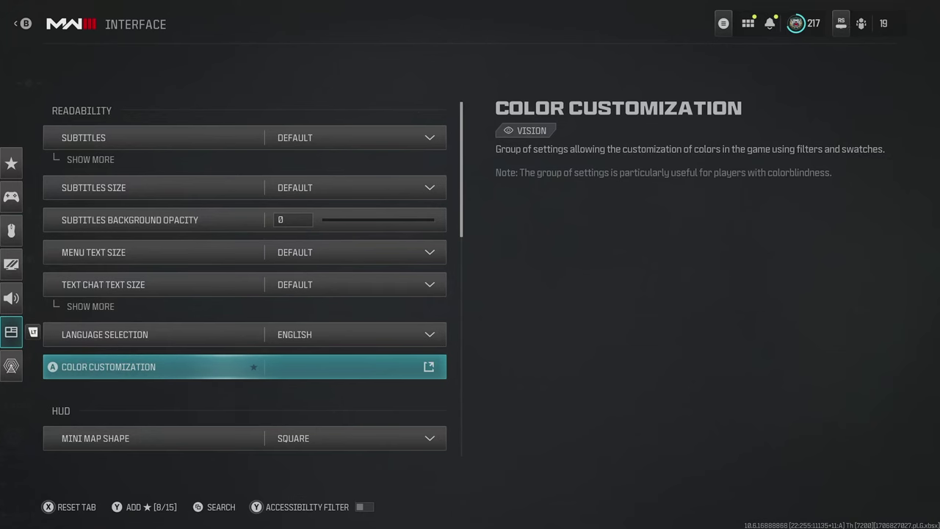
key(Return)
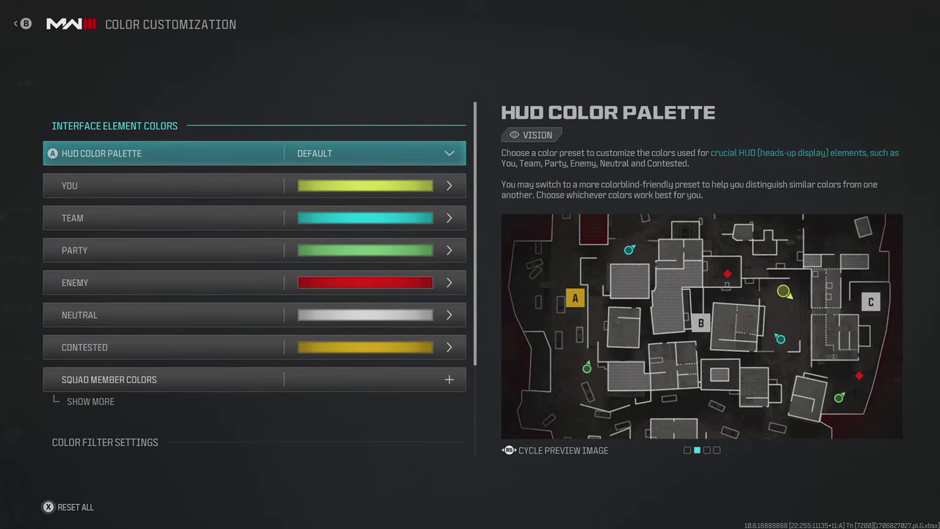
Step: Select Filter 2 as the color filter and check the color filter target and world color intensity
key(Down)
key(Down)
key(Down)
key(Down)
key(Down)
key(Down)
key(Down)
key(Down)
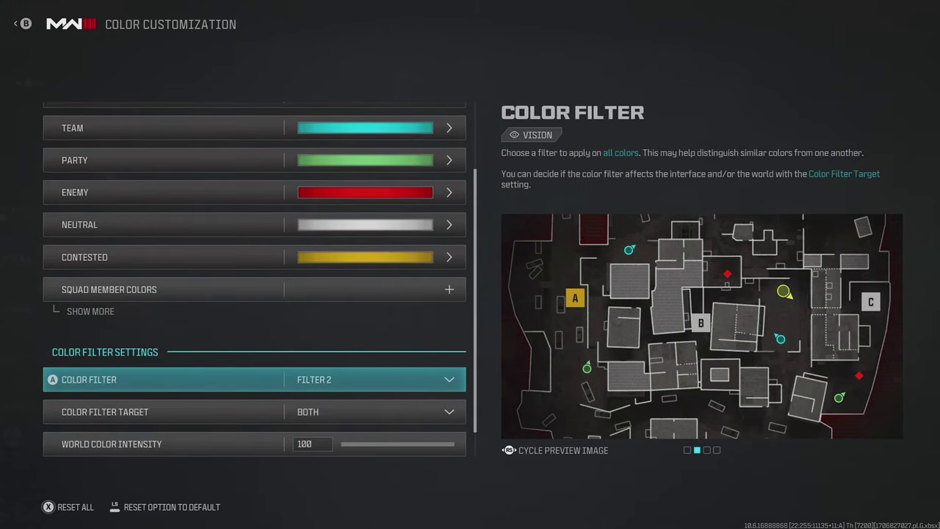
key(Return)
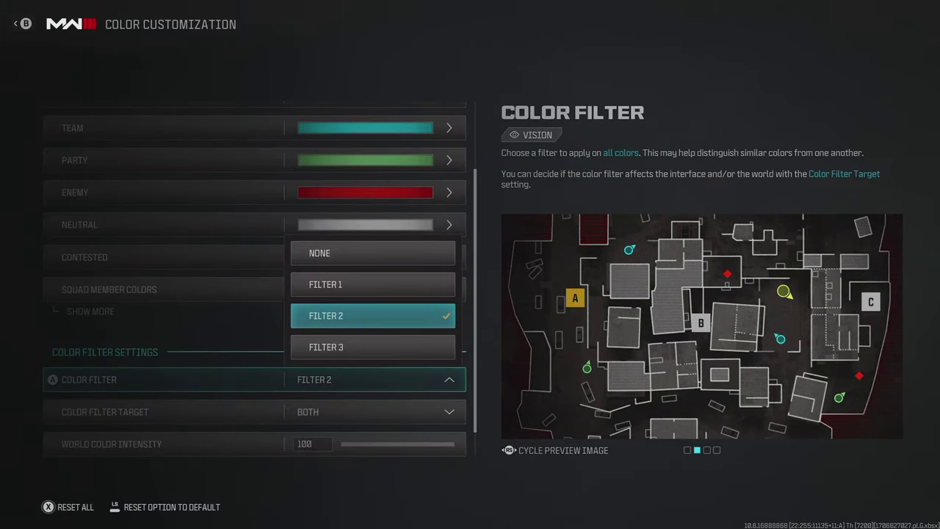
key(Return)
key(Down)
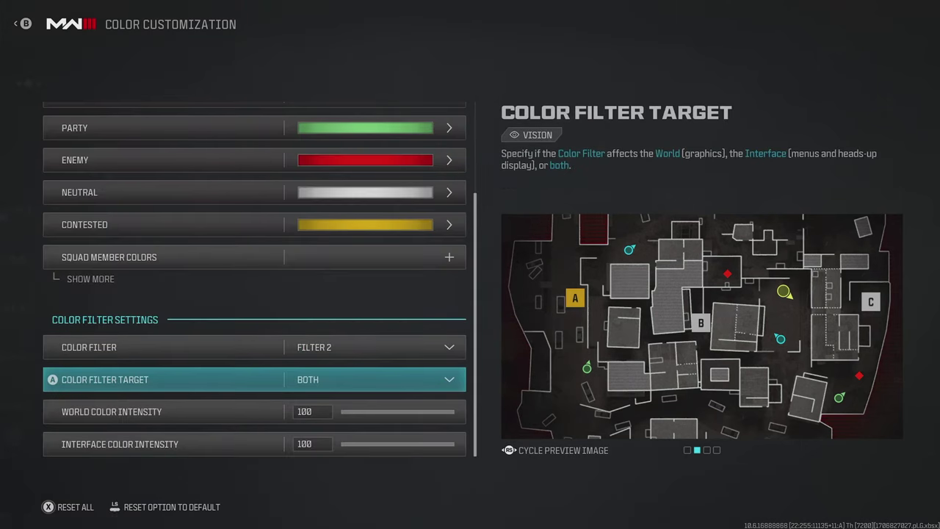
key(Down)
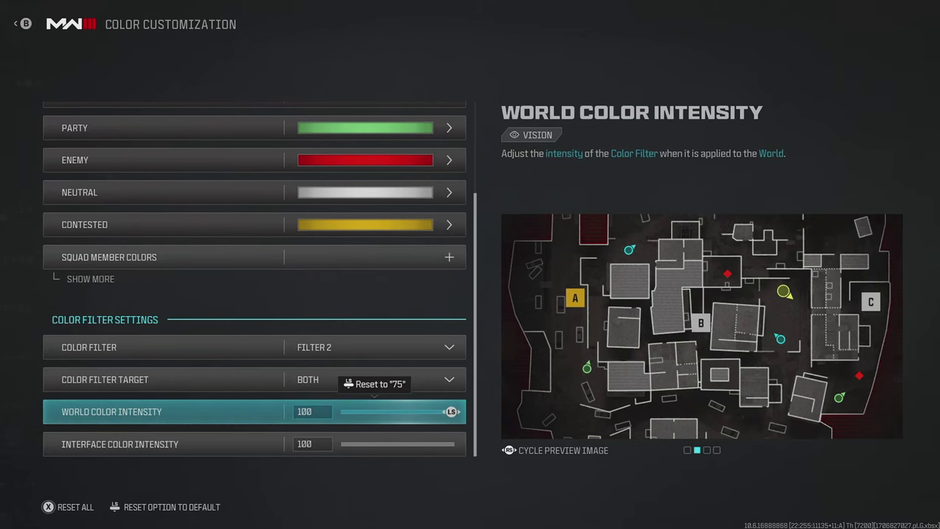
Step: Leave color customization and examine the HUD settings for mini map shape, mini map rotation, horizontal compass and crosshairs
key(Escape)
key(Down)
key(Down)
key(Down)
key(Down)
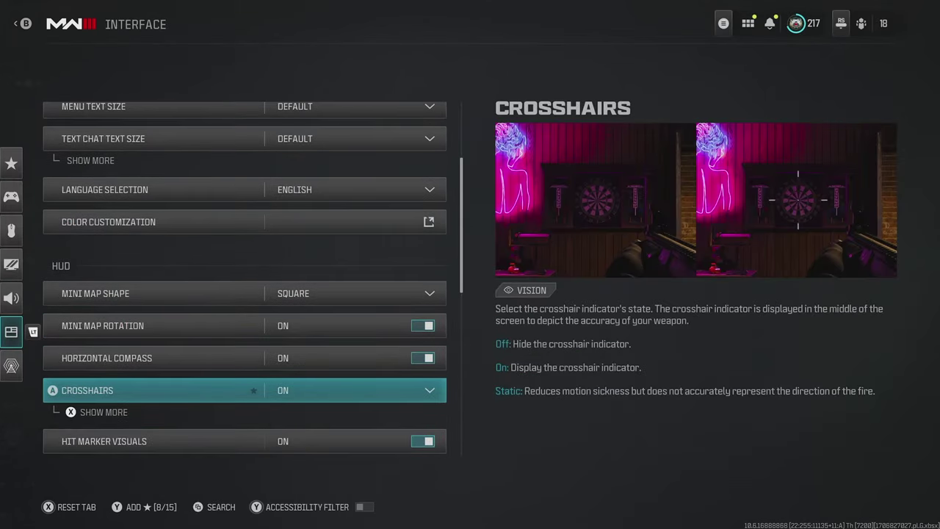
key(Up)
key(Up)
key(Up)
key(Down)
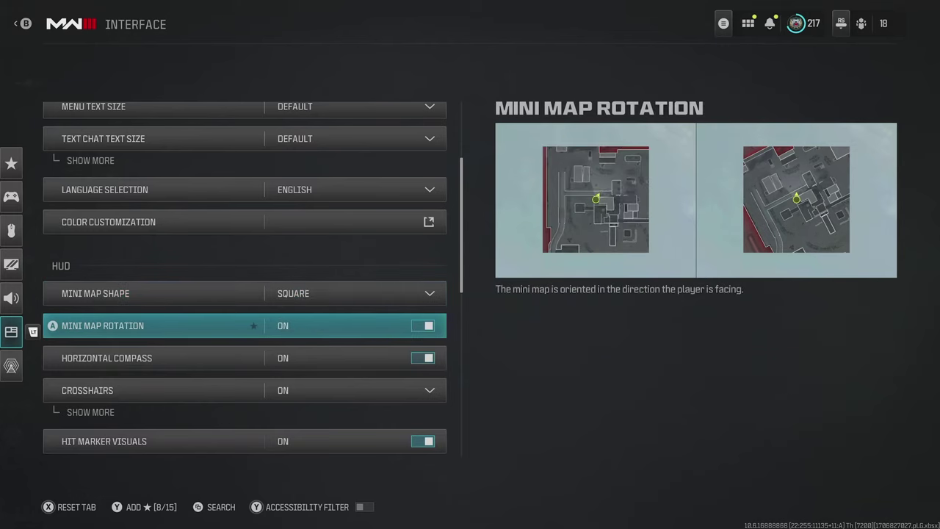
Step: Examine the telemetry settings, particularly server latency, and the menu options down to menu prompts
key(Down)
key(Down)
key(Down)
key(Down)
key(Down)
key(Down)
key(Down)
key(Down)
key(Down)
key(Down)
key(Down)
key(Down)
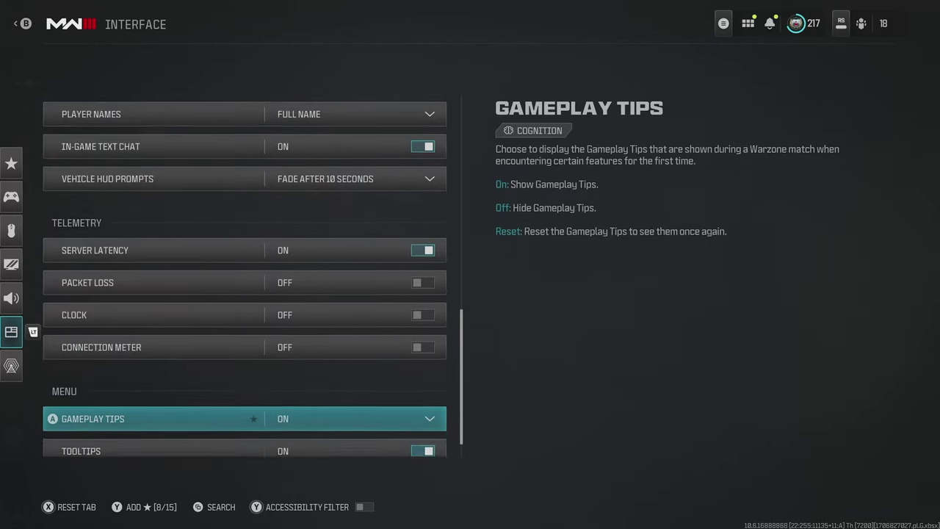
key(Up)
key(Up)
key(Up)
key(Up)
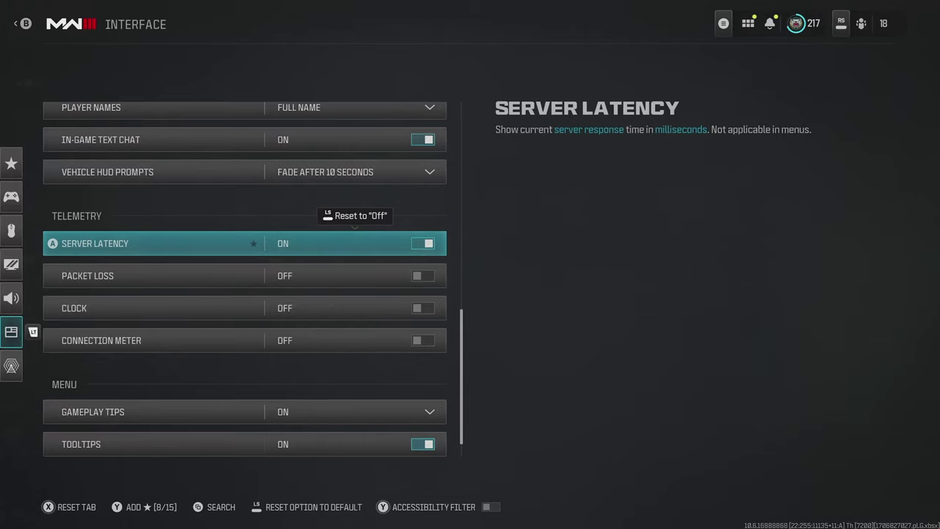
key(Page_Down)
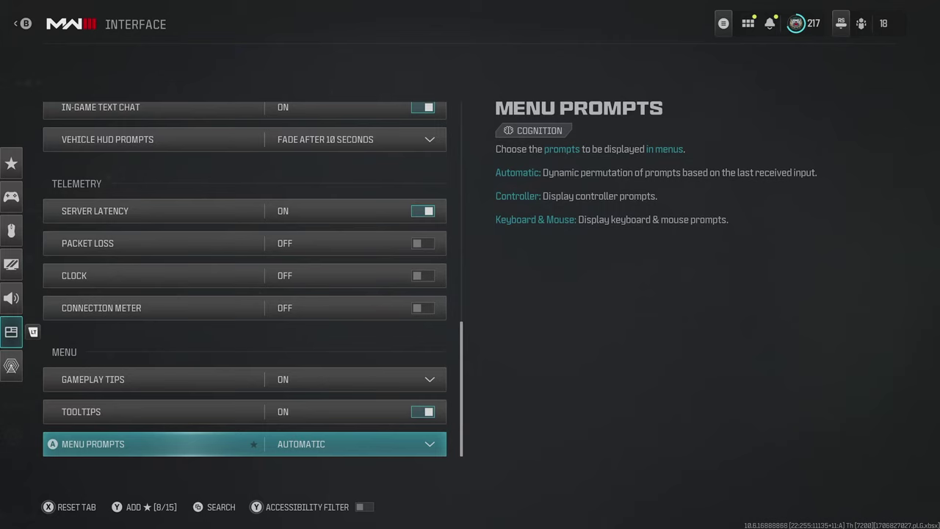